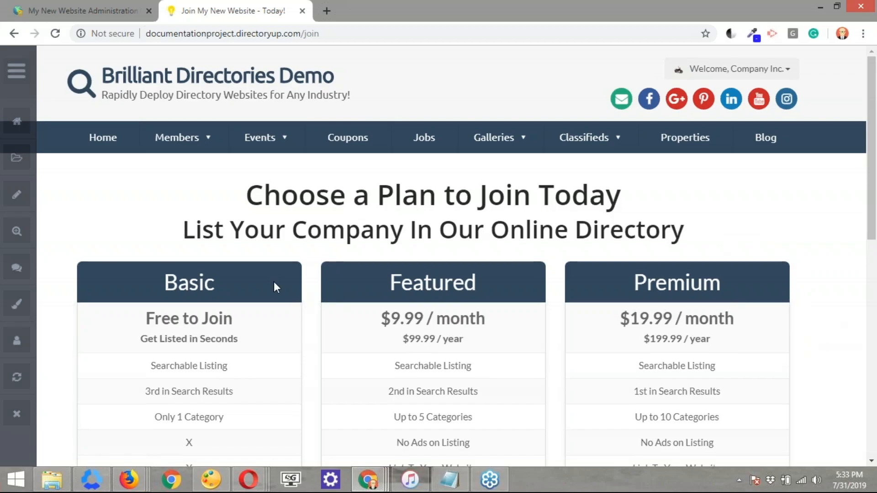
Scroll through the plan comparison table on the join page
scroll(440, 261, "down", 1)
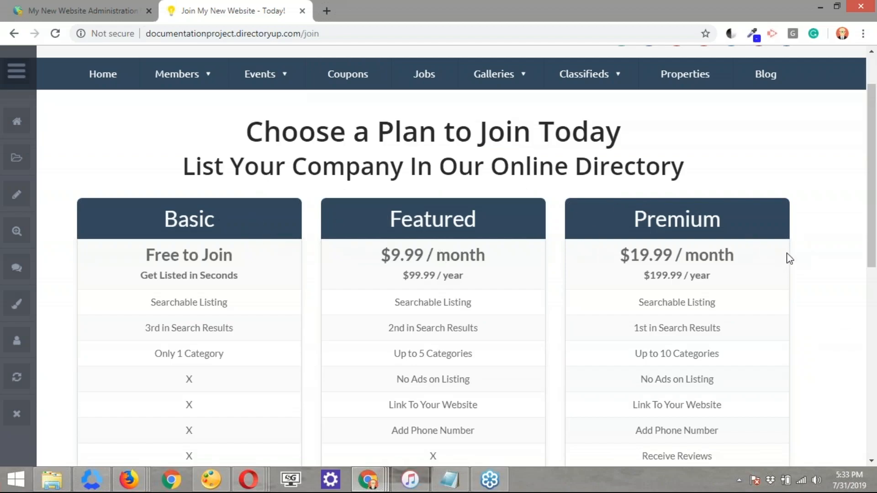
scroll(584, 249, "down", 1)
scroll(369, 216, "up", 1)
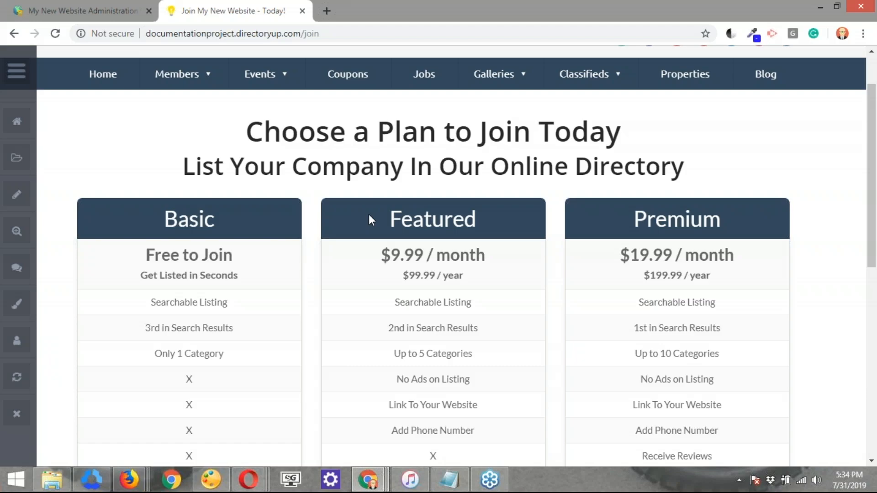
Clone the Pricing Page Menu in the admin console's Menu Manager and copy the clone's system name
left_click(57, 7)
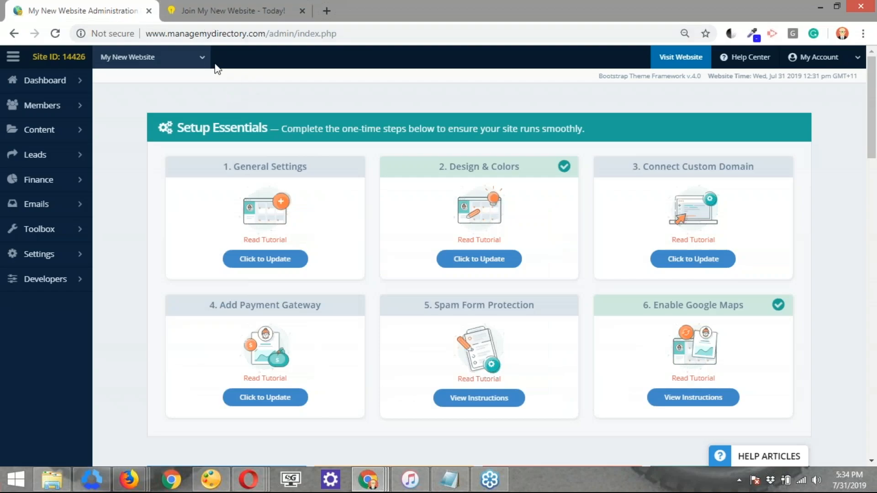
mouse_move(27, 229)
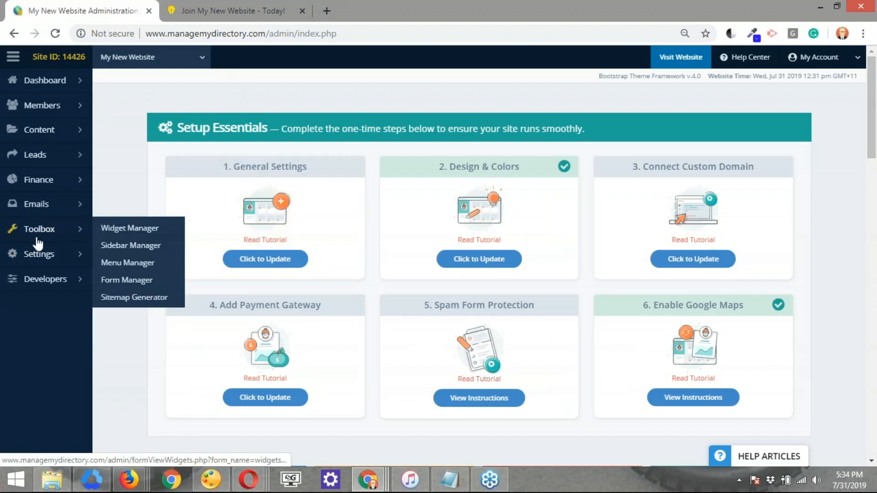
left_click(129, 264)
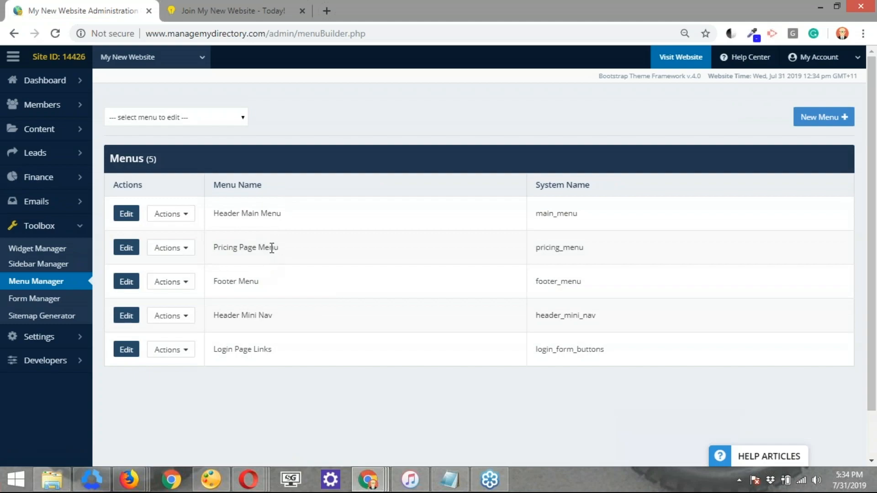
left_click_drag(218, 247, 278, 248)
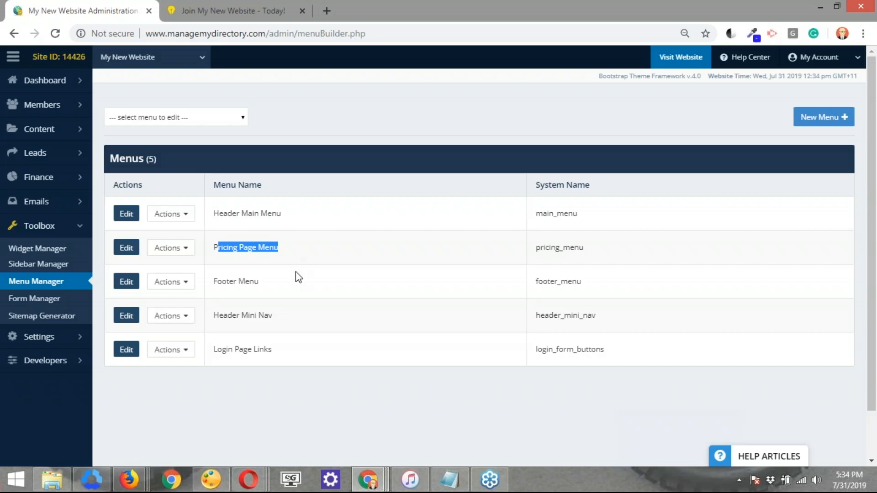
left_click(189, 254)
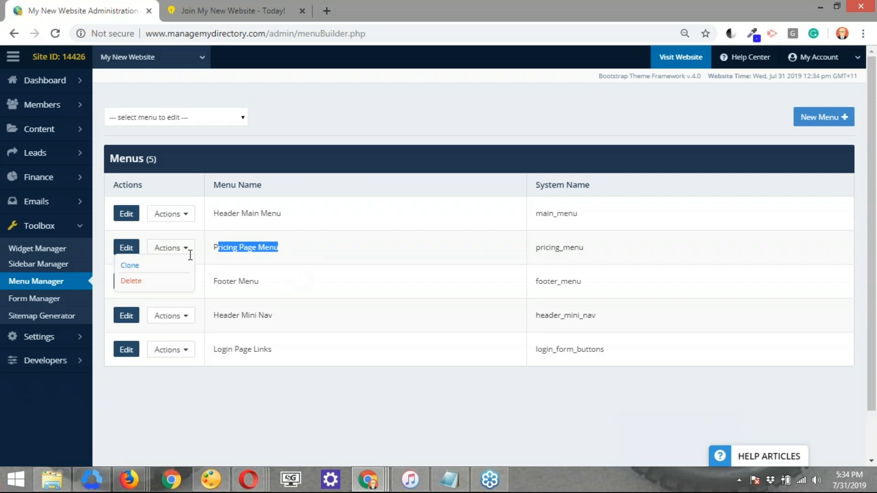
left_click(136, 265)
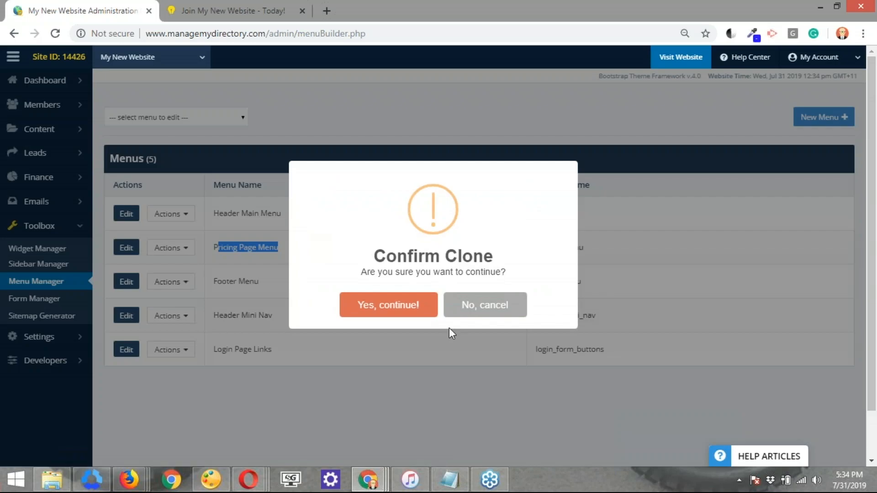
left_click(394, 313)
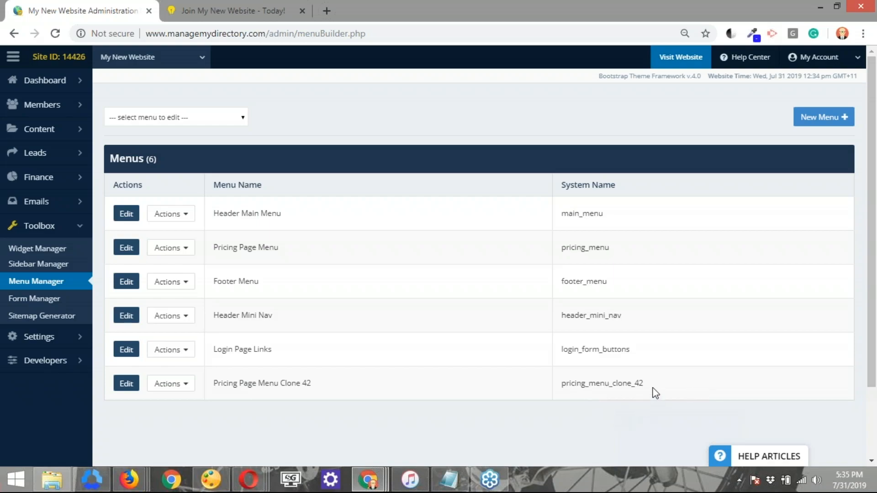
left_click_drag(649, 382, 557, 386)
key("ctrl+c")
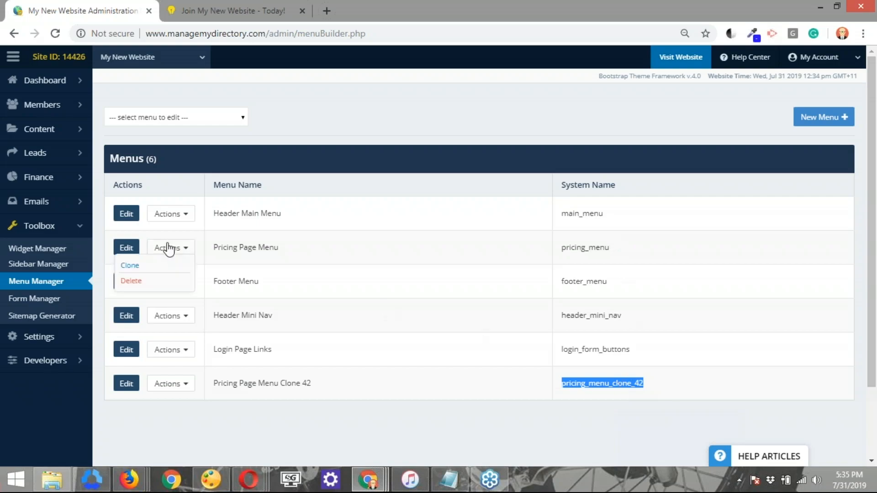
Start a new web page with the permalink newpricingpage
mouse_move(59, 131)
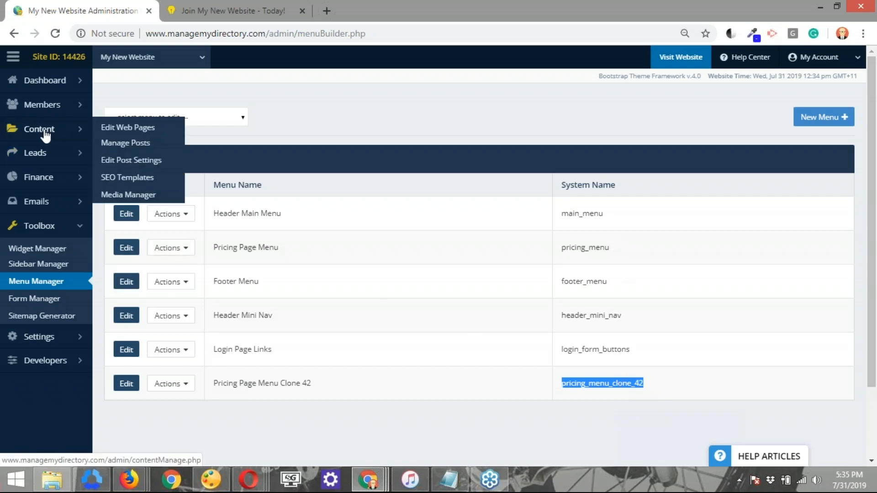
left_click(132, 132)
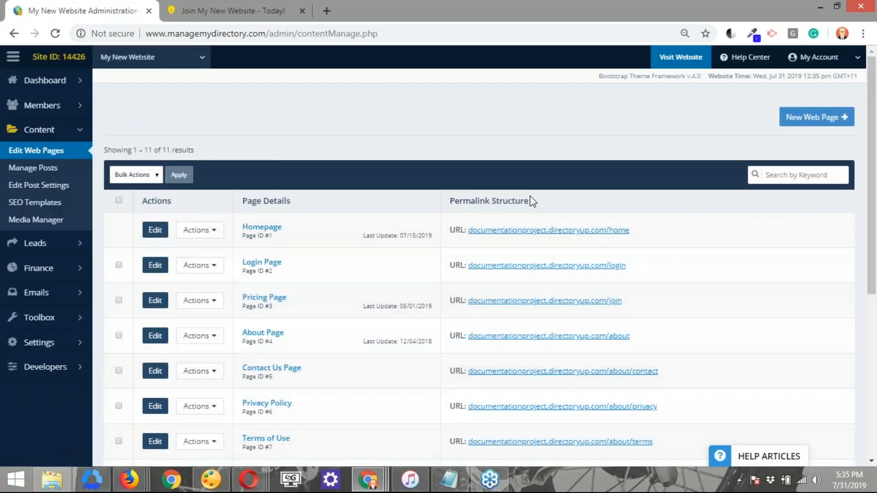
left_click(807, 128)
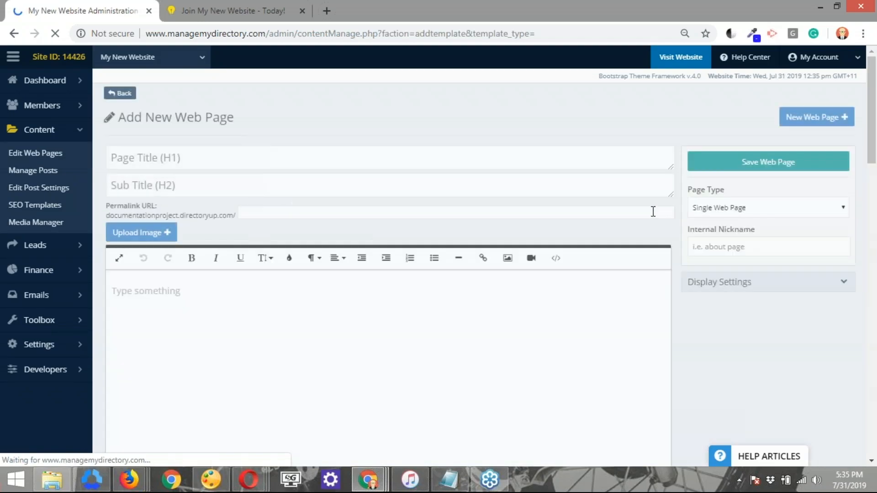
left_click(346, 218)
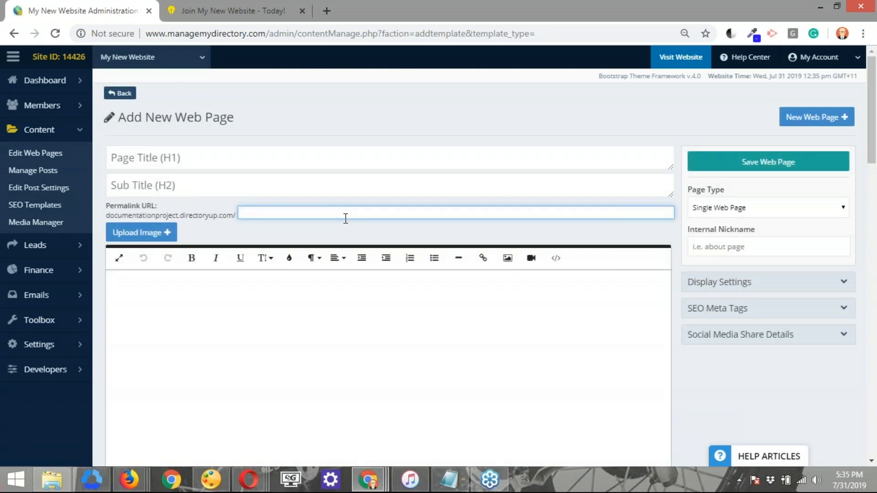
type("newpricingpage")
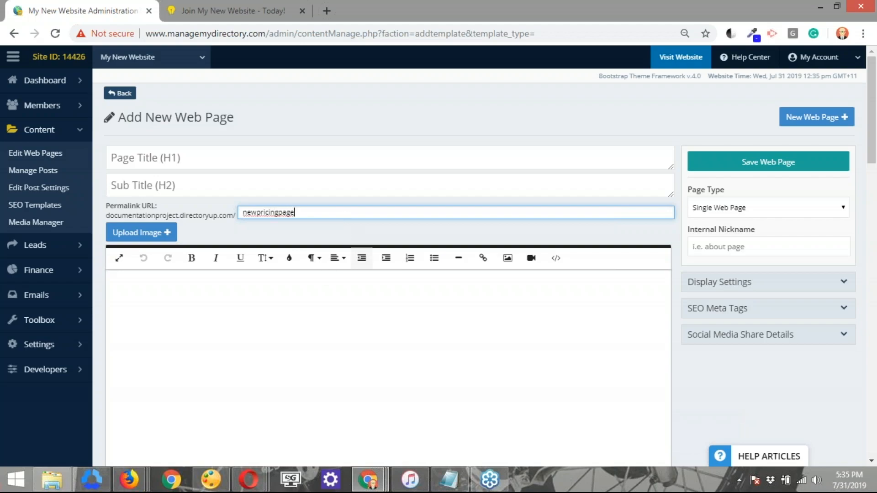
Add the shortcode [menu=pricing_menu_clone_42] to the page content and save the web page
left_click(492, 303)
type("[menu=")
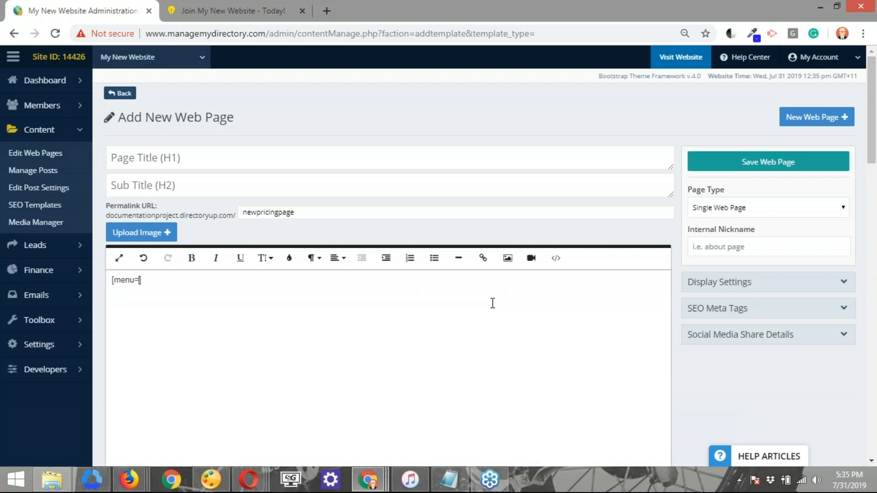
key("ctrl+v")
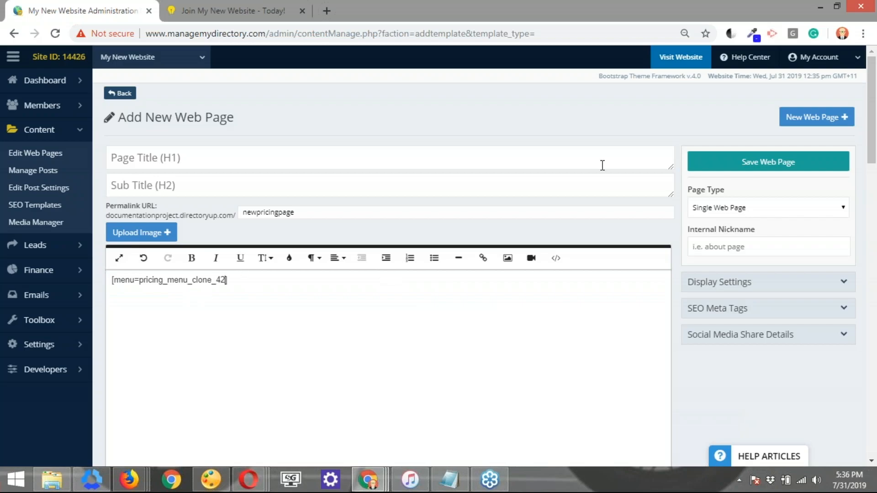
left_click(757, 172)
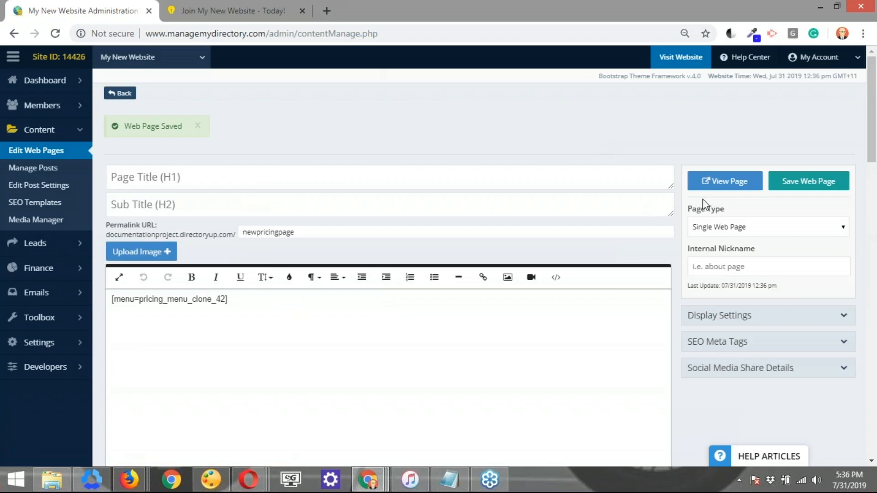
View the saved page on the live site, then return to the admin console
left_click(738, 186)
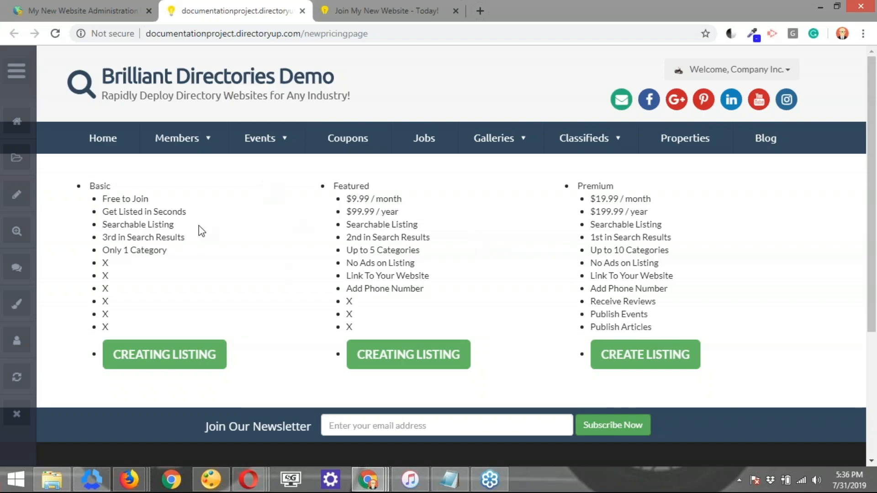
mouse_move(268, 149)
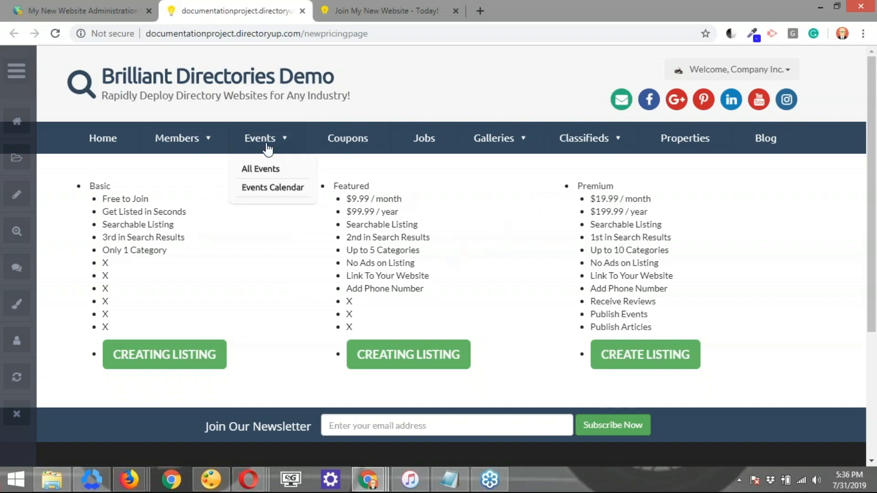
left_click(100, 12)
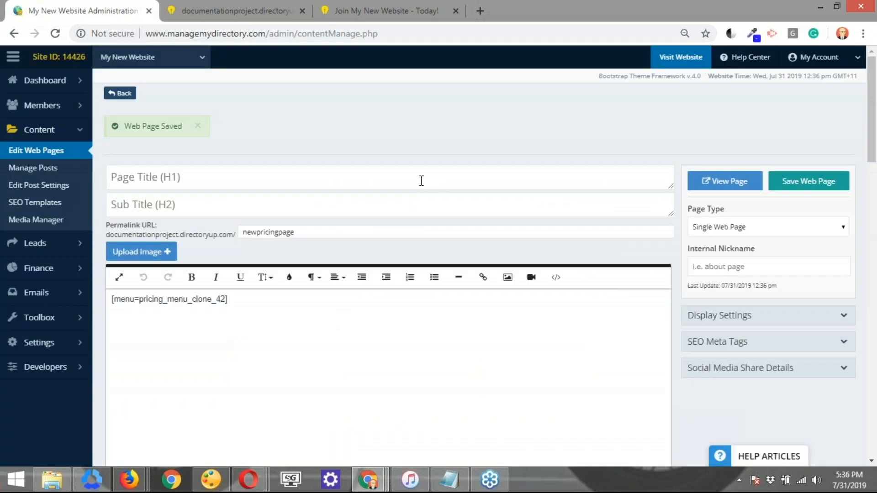
Open the cloned menu's settings and set its menu CSS class to pricing_menu, then save
mouse_move(50, 329)
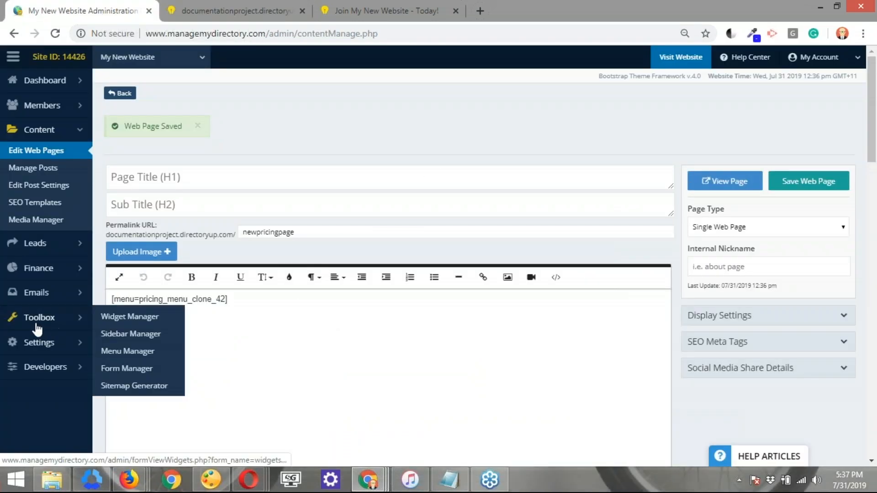
left_click(144, 353)
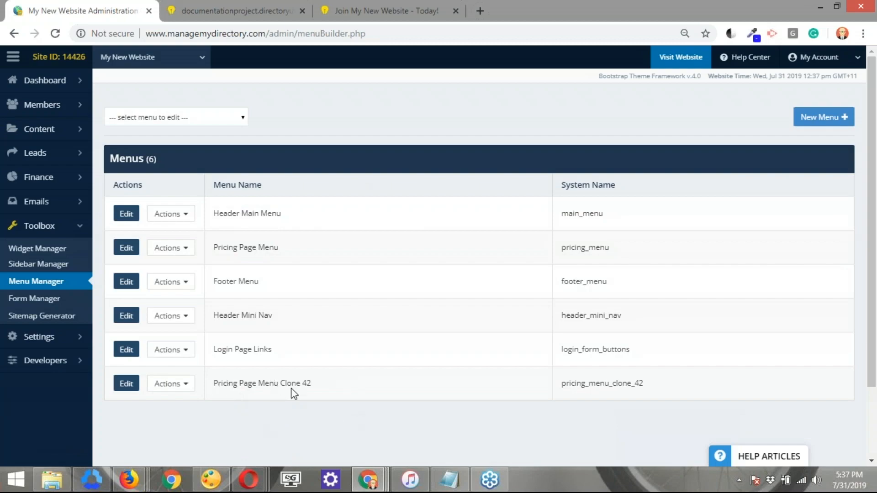
left_click(126, 384)
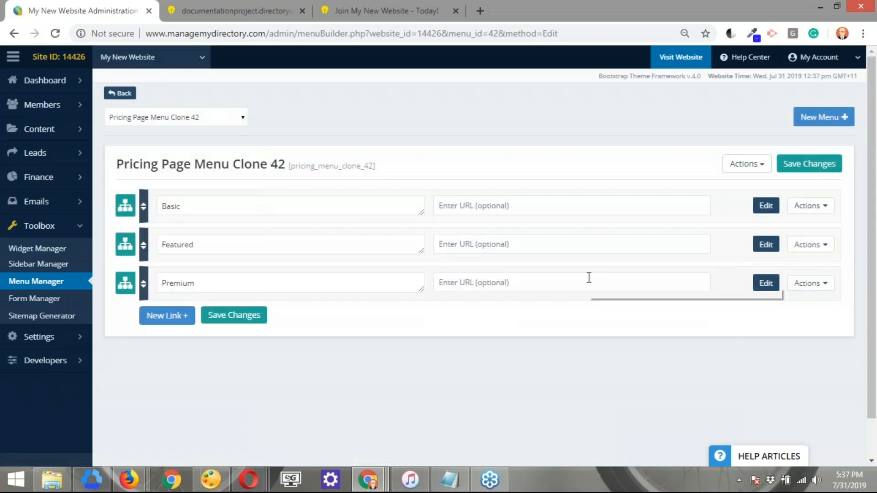
left_click(751, 171)
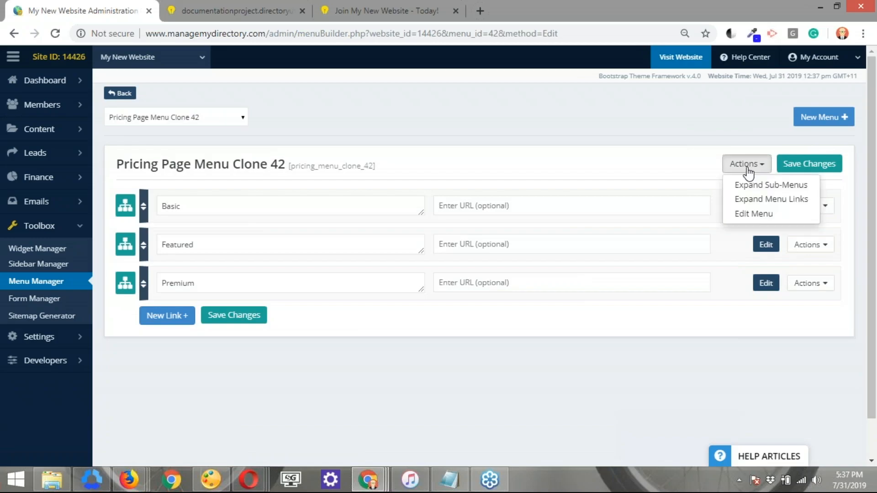
left_click(749, 215)
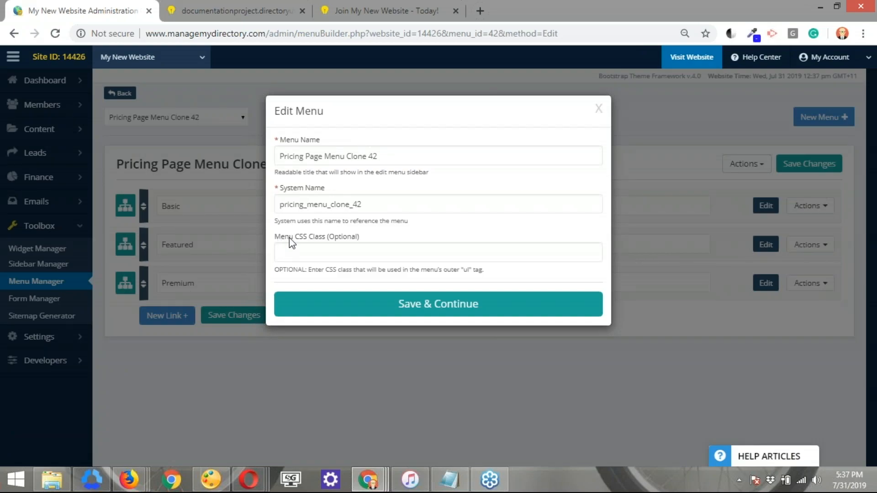
left_click(309, 258)
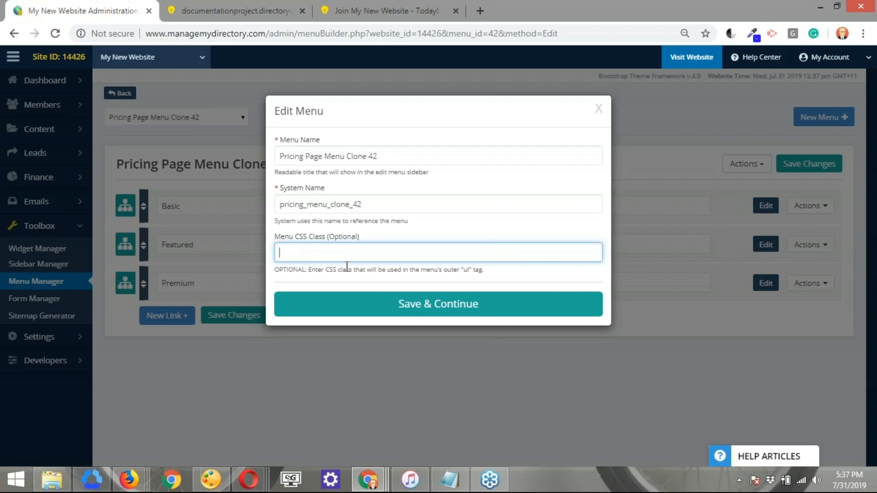
type("pri")
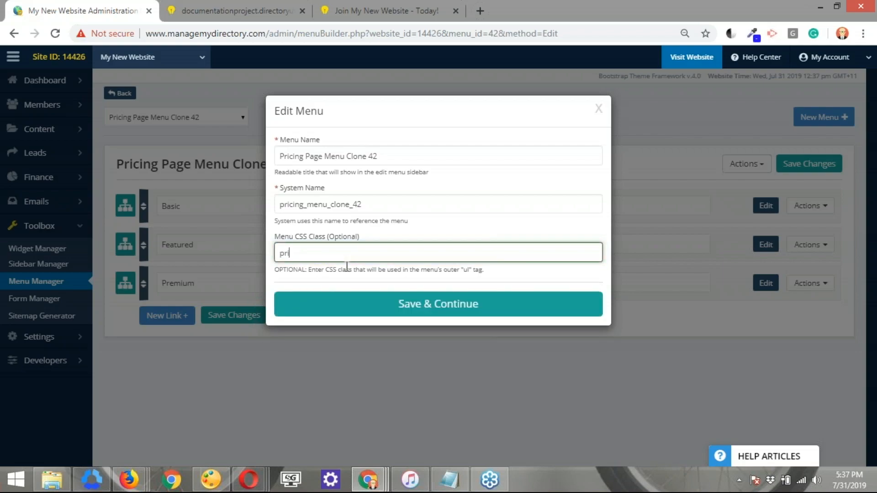
type("cing_menu")
double_click(342, 205)
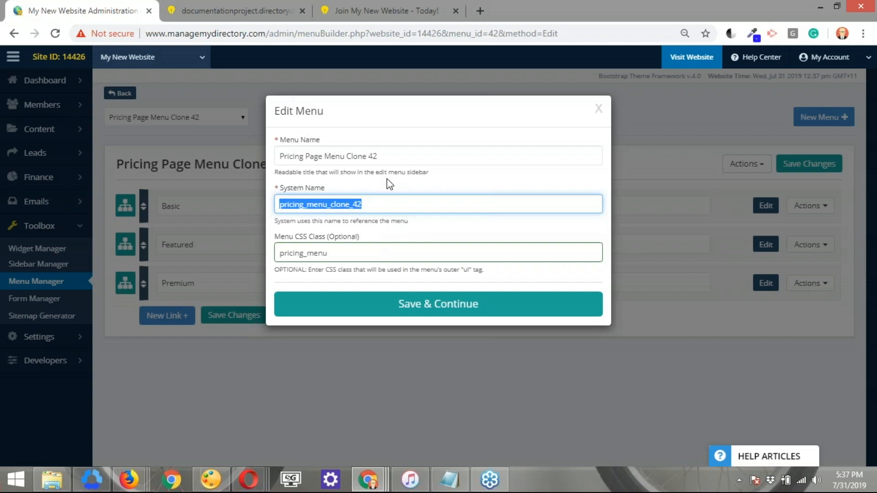
left_click(434, 311)
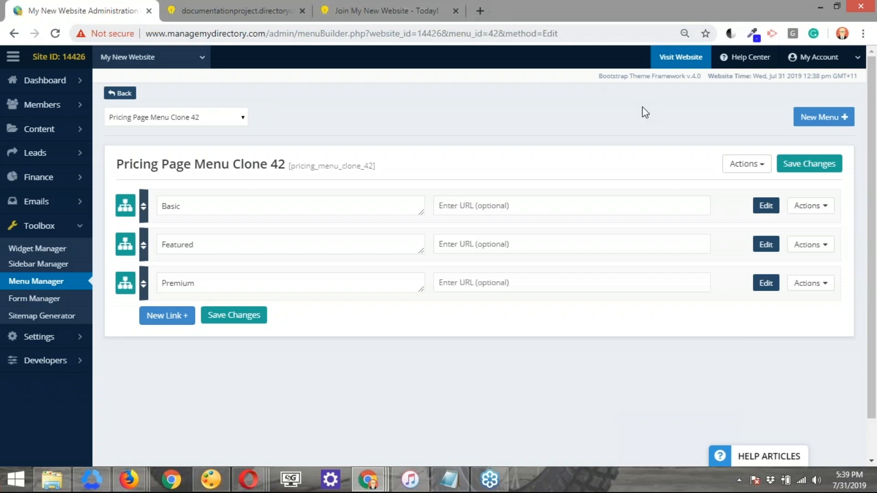
Reload the newpricingpage on the live site and review the styled plan table
key("ctrl+shift+Tab")
key("ctrl+shift+Tab")
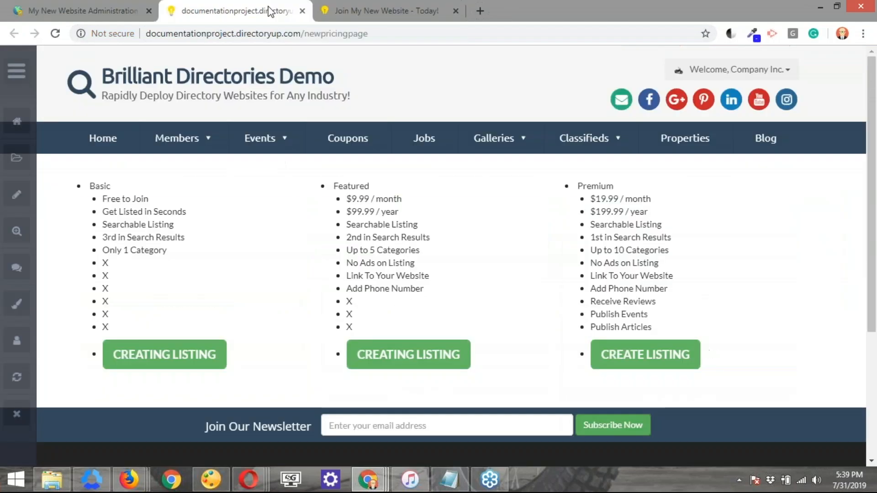
left_click(56, 37)
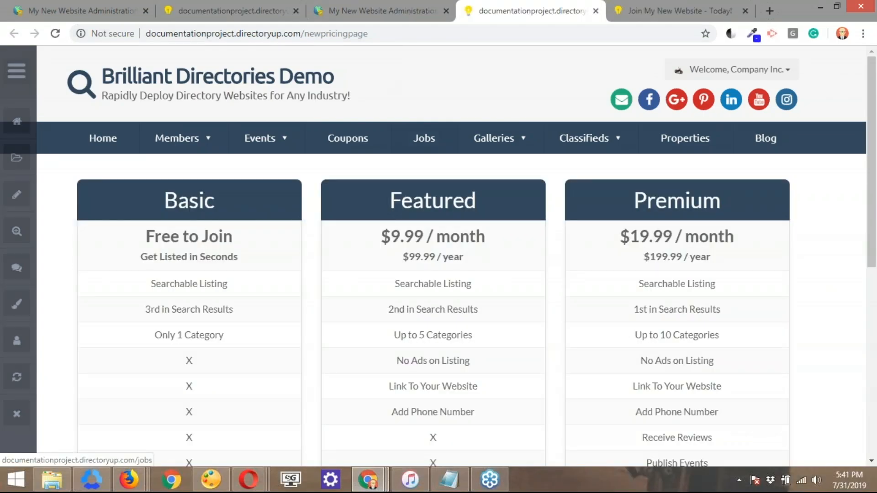
scroll(431, 137, "down", 6)
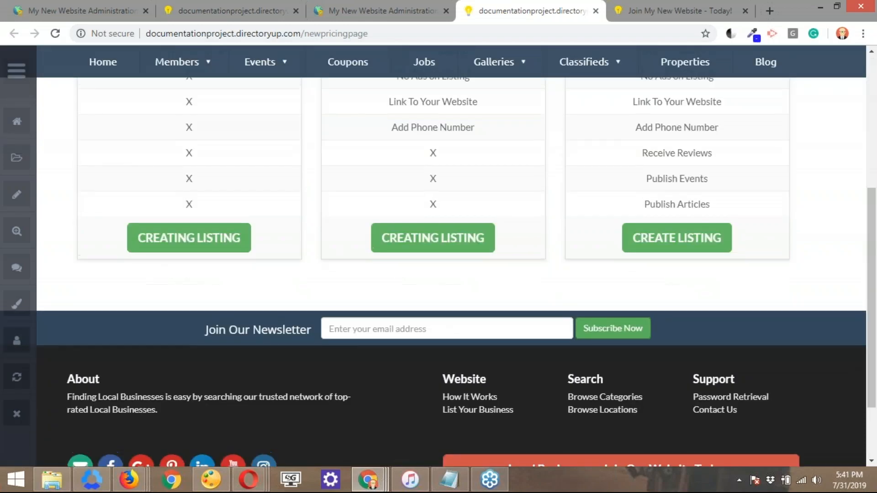
scroll(431, 256, "up", 4)
scroll(430, 255, "up", 1)
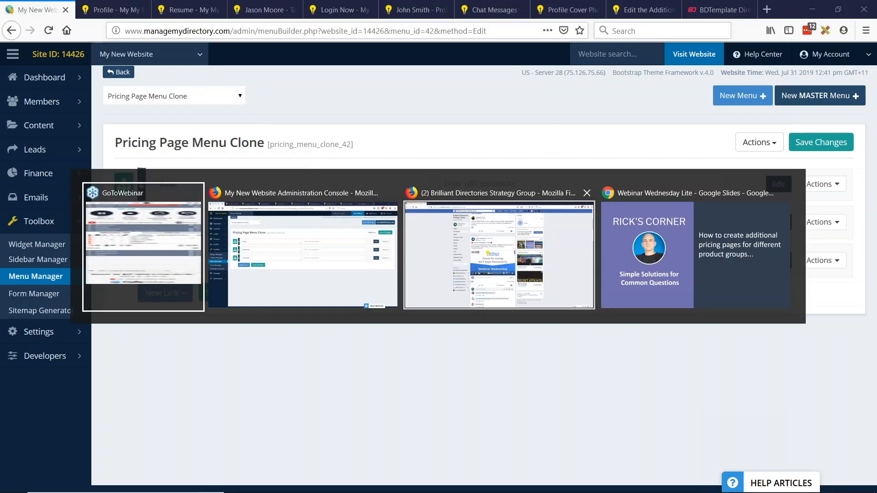
Switch to the iLawConnect site in the other browser
key("alt+Tab")
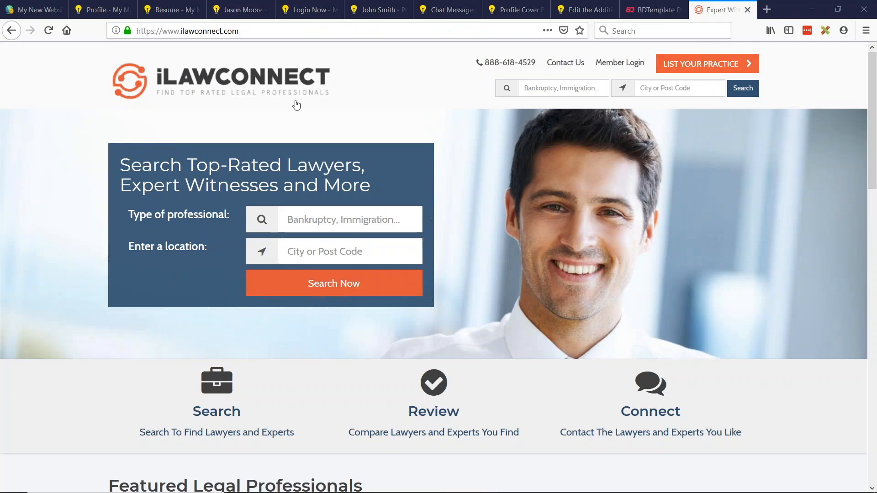
Open the join page's attorney listing option and review its two-plan pricing table, then go back
left_click(701, 63)
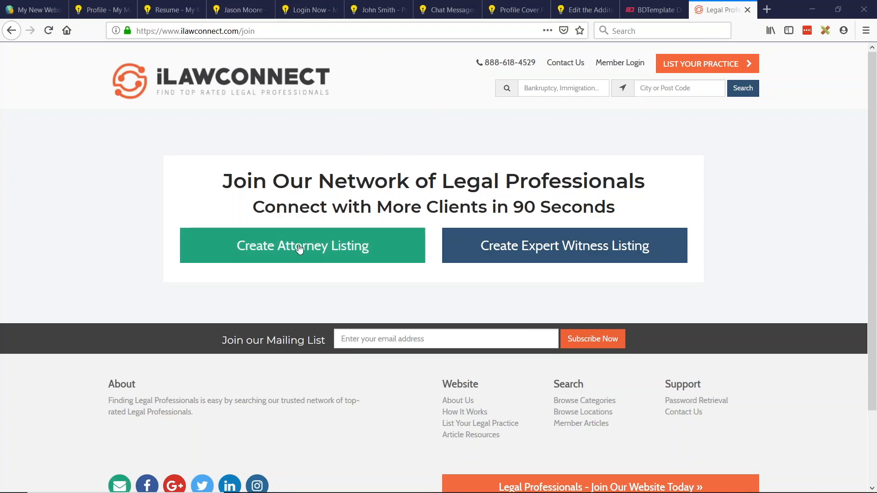
left_click(302, 250)
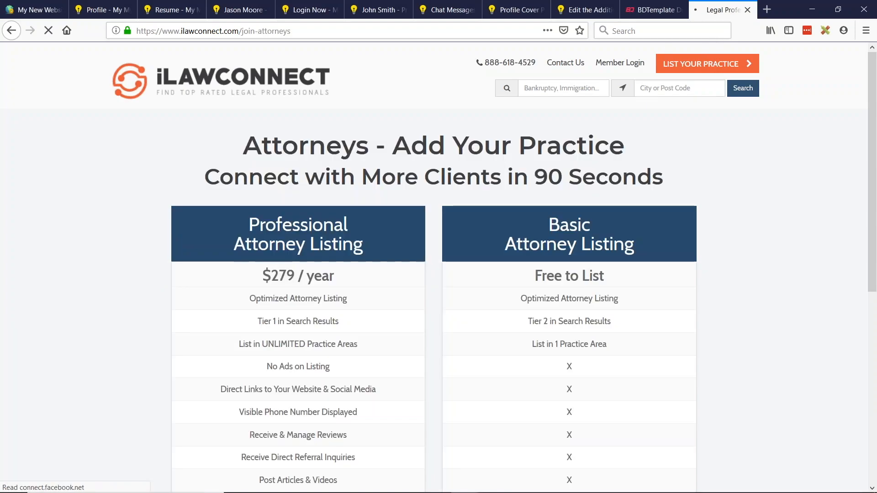
scroll(457, 245, "down", 3)
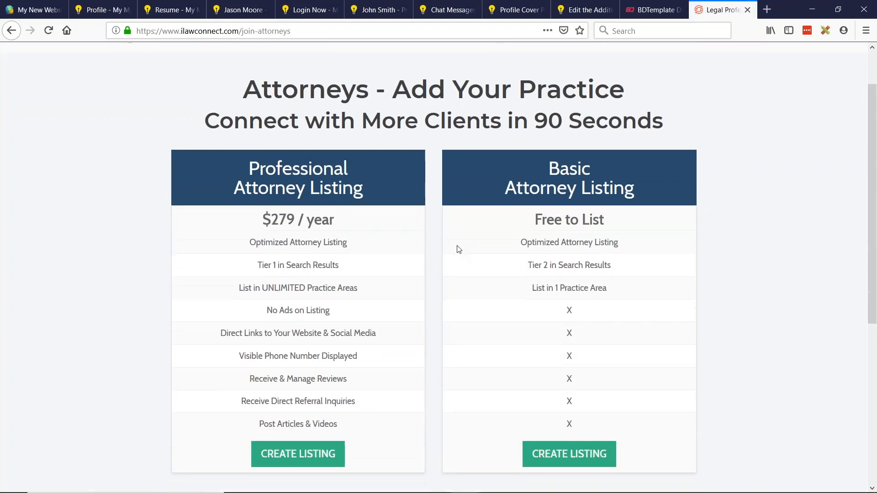
scroll(442, 237, "up", 1)
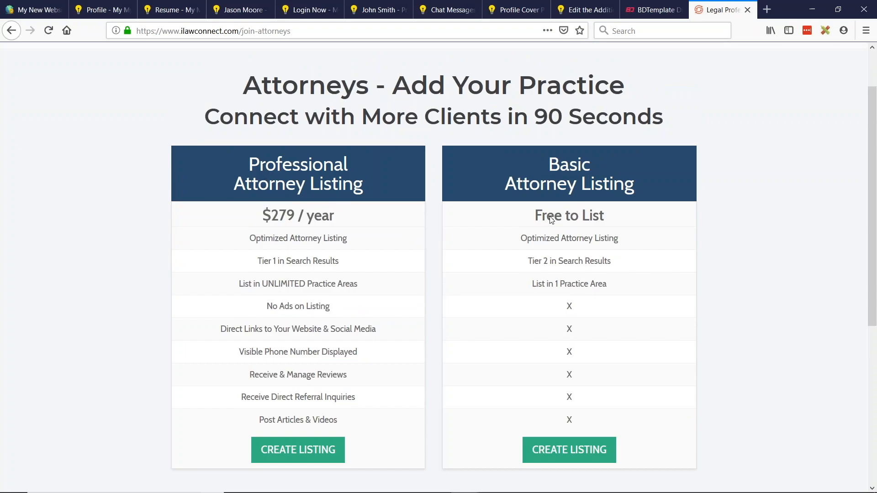
scroll(429, 173, "up", 2)
left_click(12, 31)
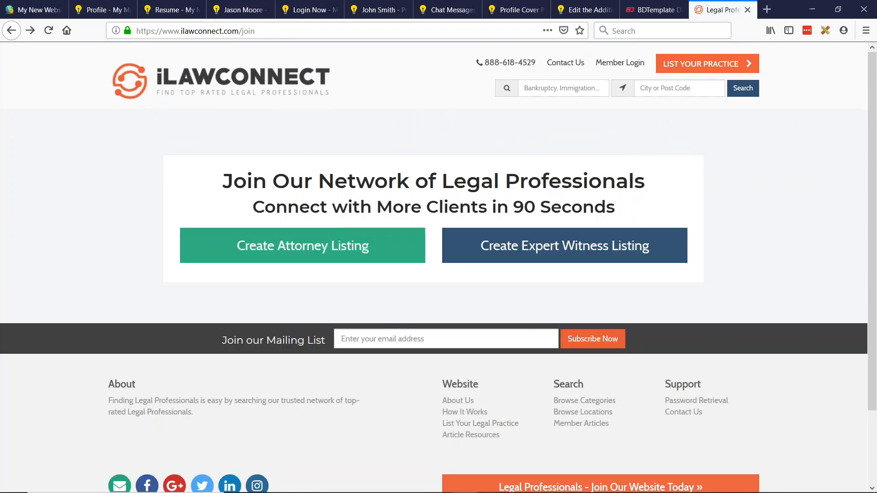
Open the expert witness listing checkout and review its signup and payment form, then return to the join page
left_click(570, 256)
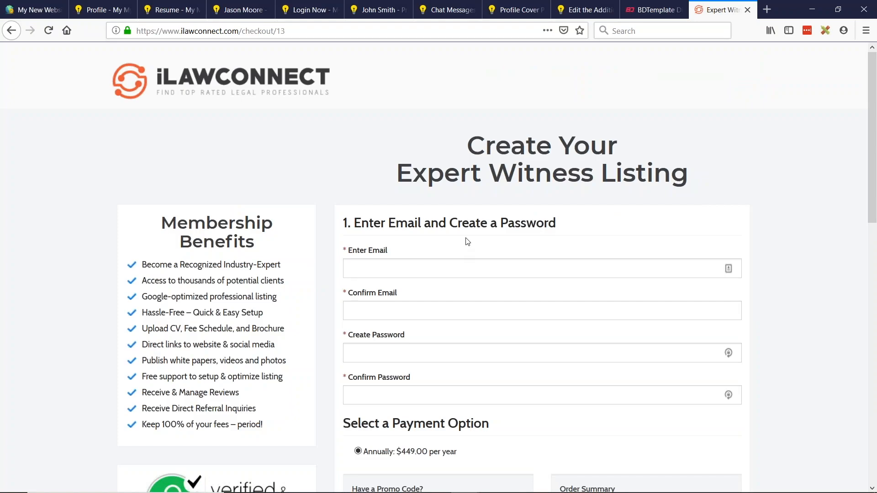
scroll(178, 185, "down", 3)
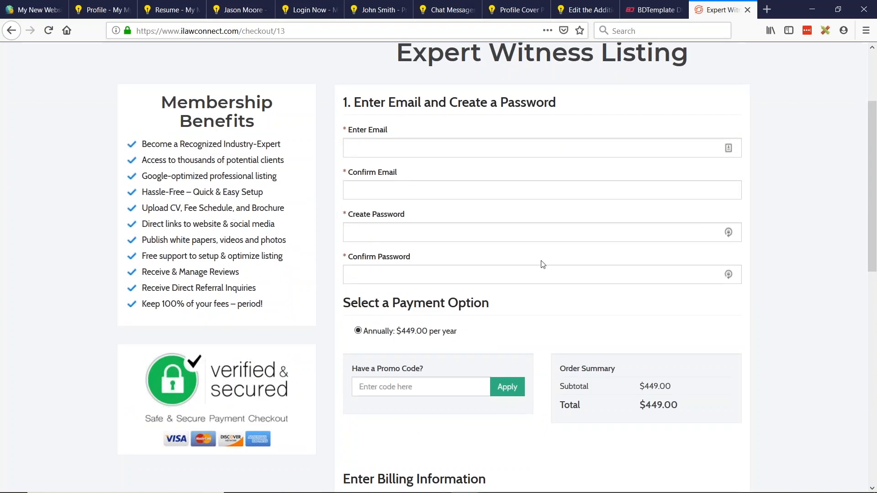
scroll(543, 264, "up", 3)
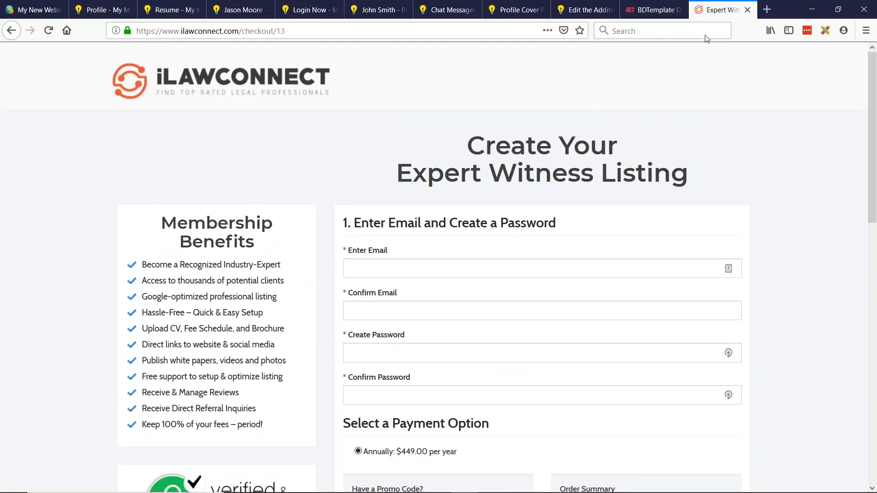
scroll(269, 240, "down", 1)
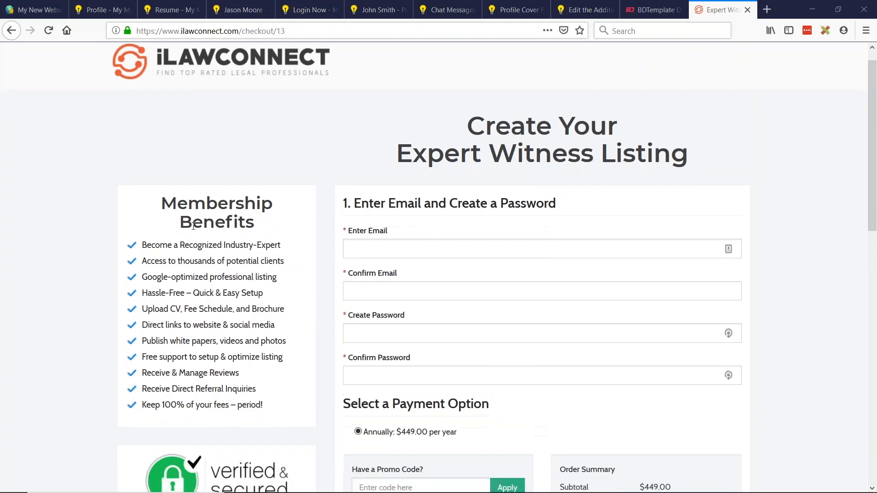
scroll(612, 201, "down", 1)
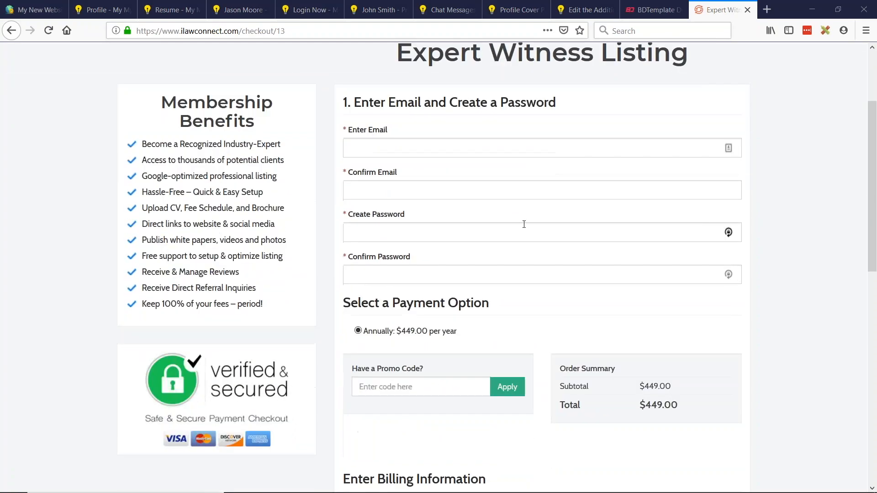
scroll(373, 324, "down", 1)
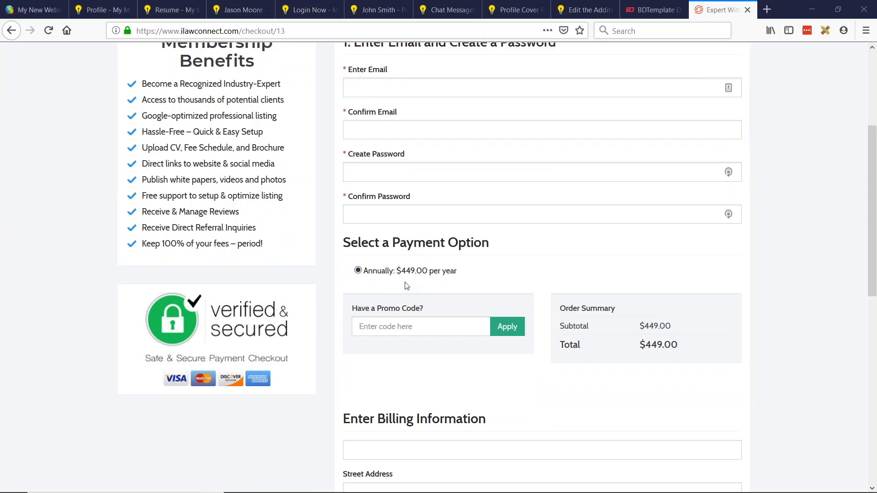
scroll(544, 289, "down", 2)
scroll(579, 302, "down", 1)
scroll(565, 311, "up", 6)
left_click(10, 31)
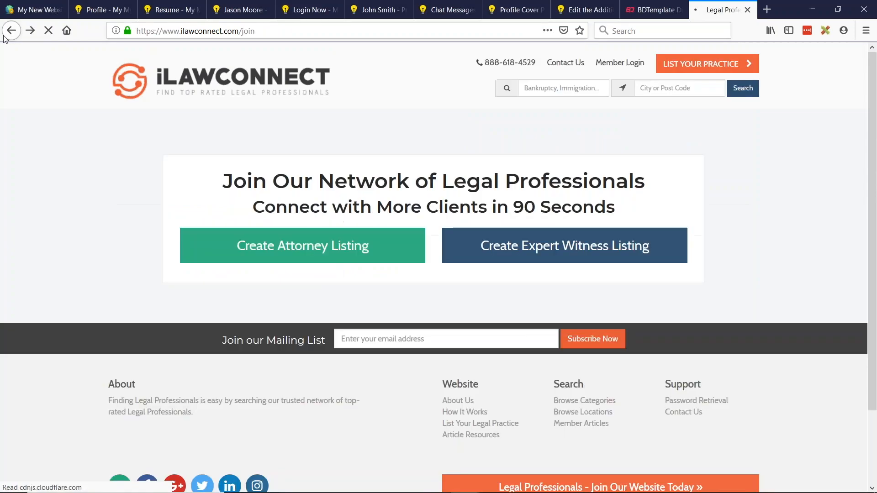